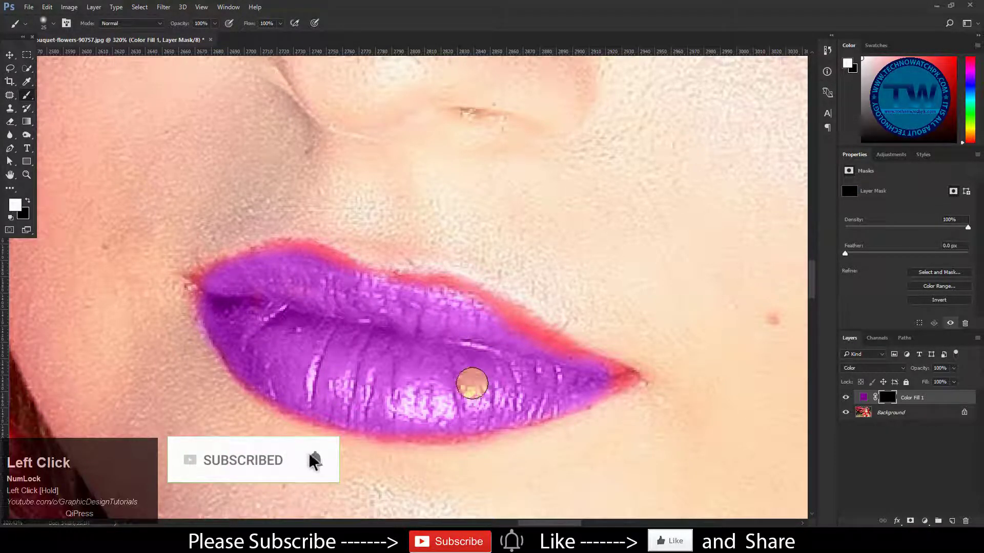
# Paint the Color Fill 1 mask white along the lower lip's outer edge and into the mouth corners with a 10 px brush.
pyautogui.press('[')
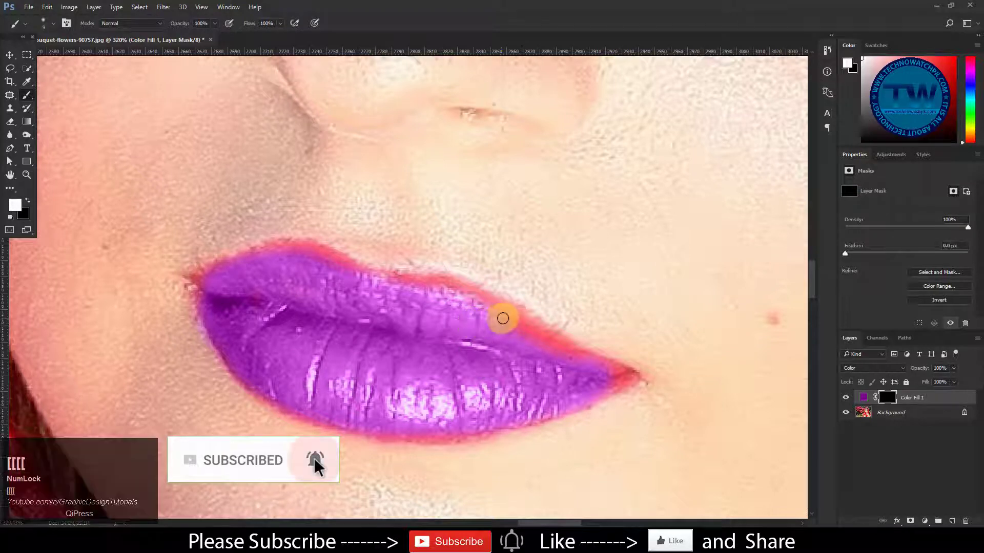
pyautogui.press(']')
pyautogui.press(']')
pyautogui.press(']')
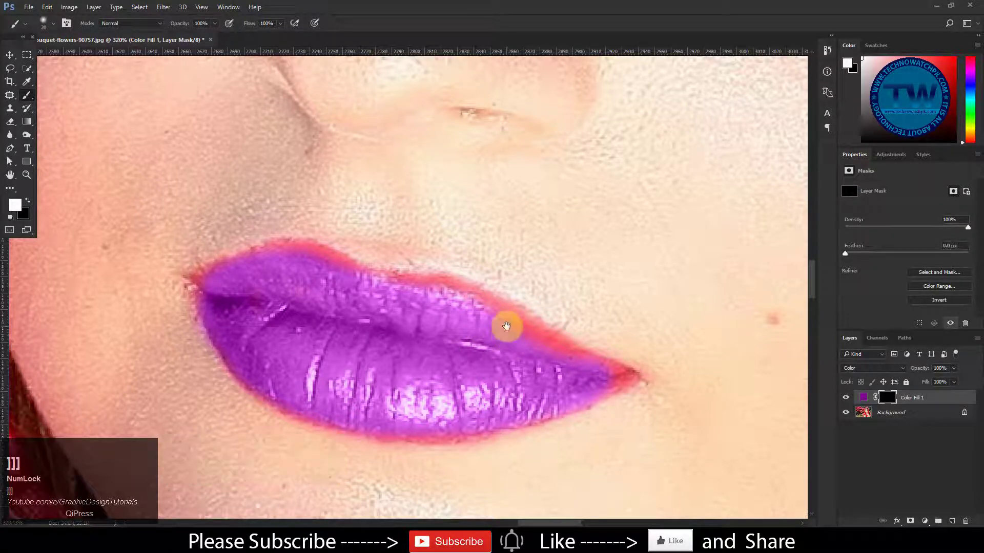
pyautogui.keyDown('ctrl'); pyautogui.click(501, 323); pyautogui.keyUp('ctrl')
pyautogui.moveTo(514, 333)
pyautogui.mouseDown()
pyautogui.moveTo(396, 282)
pyautogui.moveTo(304, 277)
pyautogui.moveTo(216, 235)
pyautogui.moveTo(130, 268)
pyautogui.mouseUp()
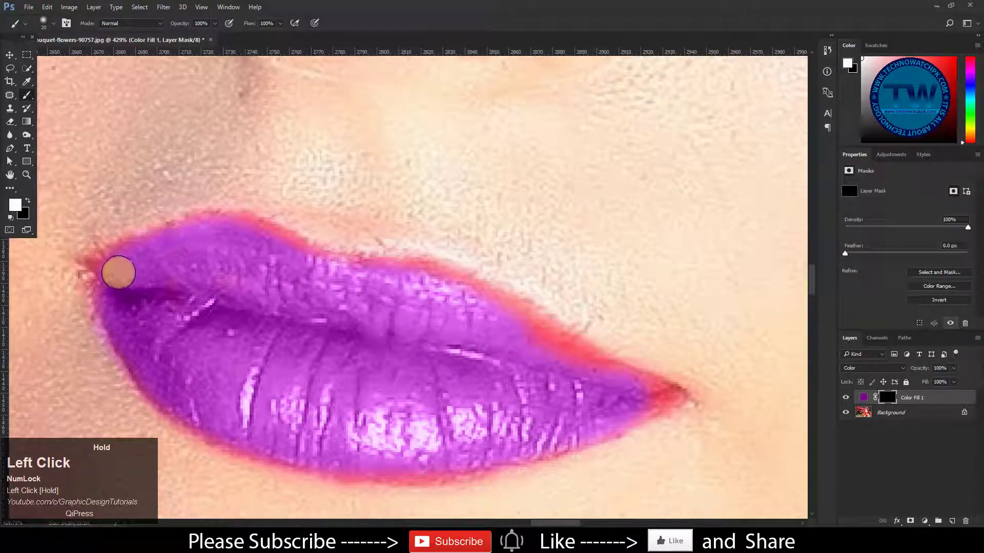
pyautogui.press('[')
pyautogui.press('[')
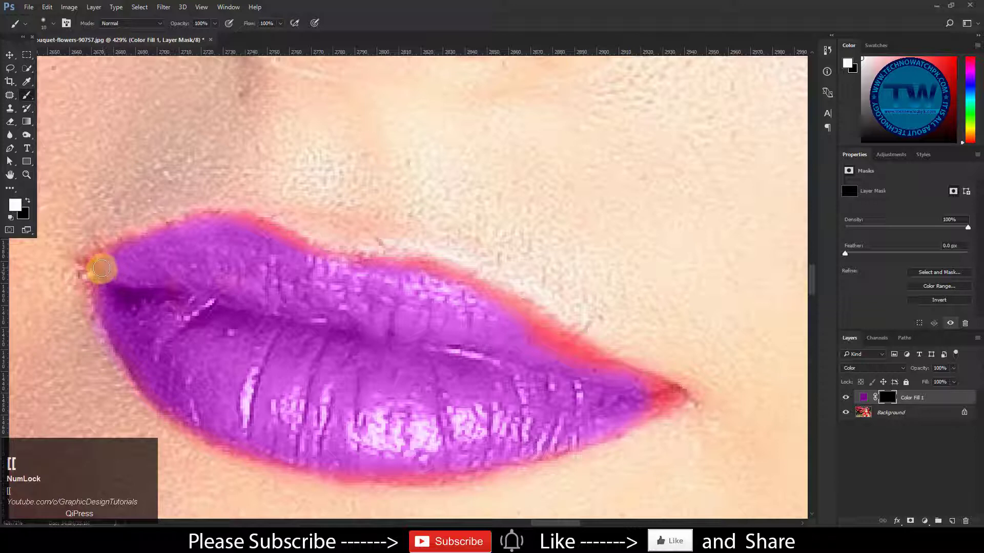
pyautogui.moveTo(96, 279); pyautogui.dragTo(114, 336)
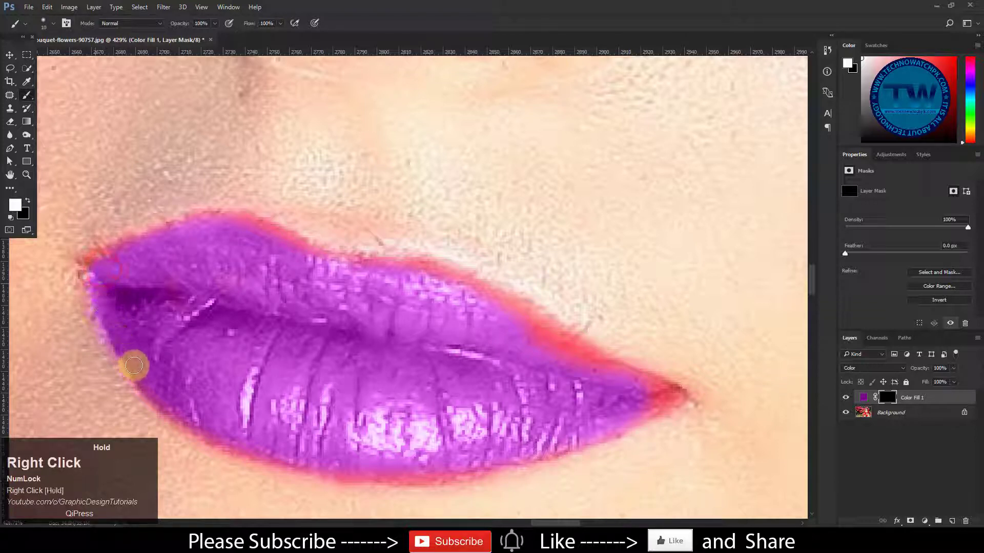
pyautogui.moveTo(169, 404)
pyautogui.mouseDown()
pyautogui.moveTo(220, 431)
pyautogui.moveTo(196, 426)
pyautogui.moveTo(234, 404)
pyautogui.moveTo(223, 449)
pyautogui.moveTo(148, 380)
pyautogui.moveTo(190, 419)
pyautogui.mouseUp()
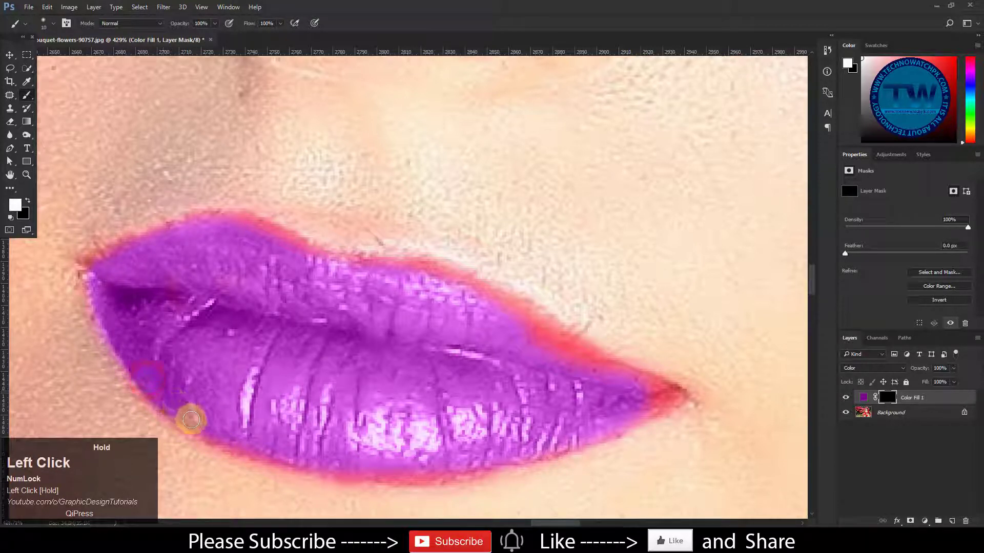
pyautogui.moveTo(239, 442)
pyautogui.mouseDown()
pyautogui.moveTo(375, 477)
pyautogui.moveTo(240, 450)
pyautogui.mouseUp()
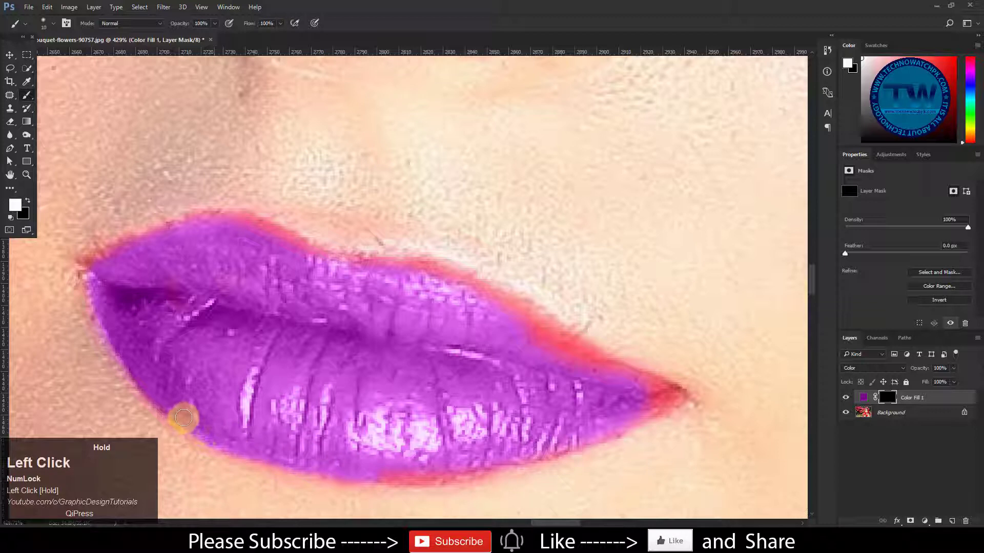
pyautogui.moveTo(424, 467)
pyautogui.mouseDown()
pyautogui.moveTo(384, 475)
pyautogui.moveTo(455, 473)
pyautogui.moveTo(614, 428)
pyautogui.mouseUp()
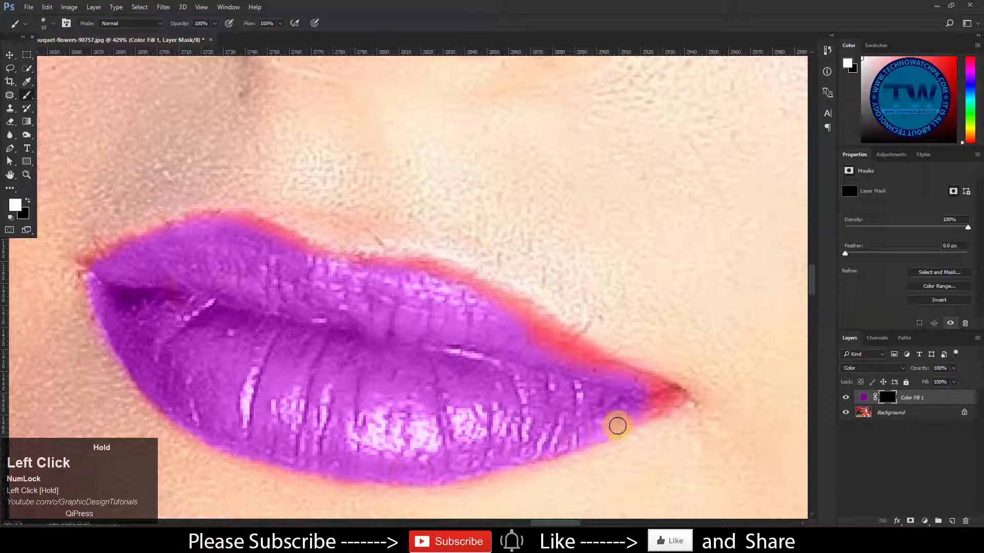
pyautogui.moveTo(666, 397)
pyautogui.mouseDown()
pyautogui.moveTo(602, 382)
pyautogui.moveTo(547, 354)
pyautogui.moveTo(676, 394)
pyautogui.mouseUp()
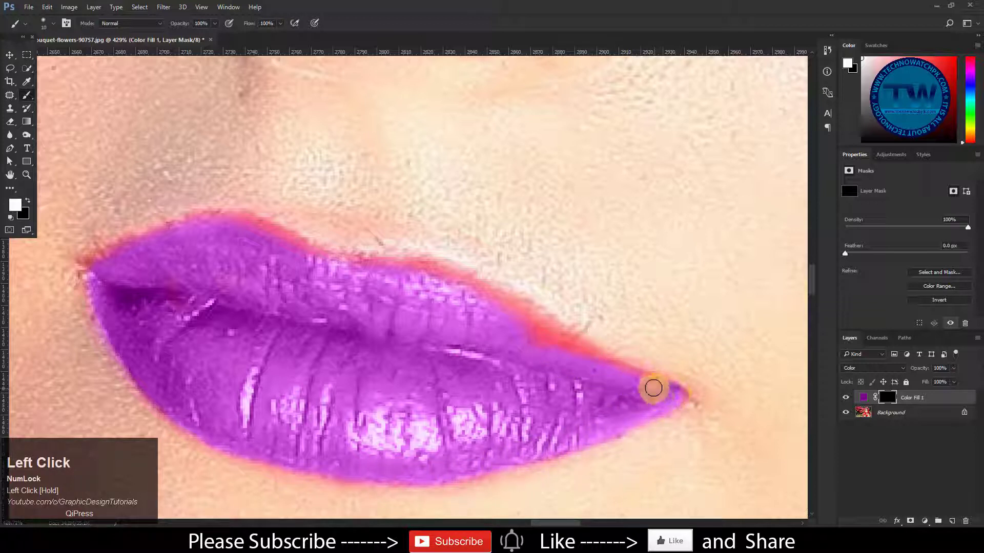
# Paint the mask white over the remaining red rim of the upper lip and touch up the lower lip's edge.
pyautogui.moveTo(652, 386)
pyautogui.mouseDown()
pyautogui.moveTo(527, 329)
pyautogui.moveTo(490, 329)
pyautogui.moveTo(433, 282)
pyautogui.moveTo(509, 303)
pyautogui.mouseUp()
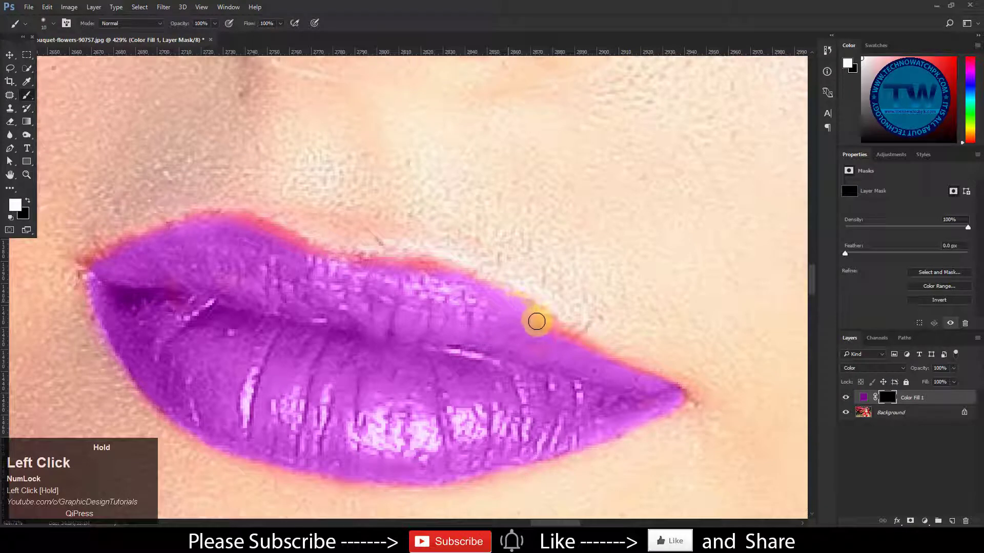
pyautogui.moveTo(615, 369)
pyautogui.mouseDown()
pyautogui.moveTo(507, 339)
pyautogui.moveTo(548, 358)
pyautogui.moveTo(453, 357)
pyautogui.moveTo(416, 321)
pyautogui.moveTo(410, 271)
pyautogui.moveTo(361, 271)
pyautogui.moveTo(391, 272)
pyautogui.moveTo(385, 291)
pyautogui.moveTo(412, 266)
pyautogui.moveTo(471, 289)
pyautogui.moveTo(431, 271)
pyautogui.moveTo(349, 269)
pyautogui.moveTo(383, 266)
pyautogui.moveTo(322, 259)
pyautogui.moveTo(254, 226)
pyautogui.moveTo(158, 232)
pyautogui.moveTo(136, 247)
pyautogui.moveTo(156, 268)
pyautogui.moveTo(119, 244)
pyautogui.moveTo(127, 247)
pyautogui.moveTo(86, 267)
pyautogui.moveTo(127, 253)
pyautogui.mouseUp()
pyautogui.hotkey('ctrl', 'space')
pyautogui.moveTo(417, 396); pyautogui.dragTo(483, 387)
pyautogui.moveTo(396, 349); pyautogui.dragTo(387, 346)
pyautogui.hotkey('ctrl', 'space')
pyautogui.moveTo(557, 336)
pyautogui.mouseDown()
pyautogui.moveTo(539, 354)
pyautogui.moveTo(528, 337)
pyautogui.moveTo(555, 356)
pyautogui.moveTo(517, 333)
pyautogui.moveTo(565, 353)
pyautogui.moveTo(423, 403)
pyautogui.moveTo(364, 435)
pyautogui.moveTo(372, 431)
pyautogui.moveTo(210, 441)
pyautogui.moveTo(400, 367)
pyautogui.mouseUp()
pyautogui.hotkey('ctrl', 'space')
pyautogui.press('space')
pyautogui.moveTo(314, 374); pyautogui.dragTo(523, 367)
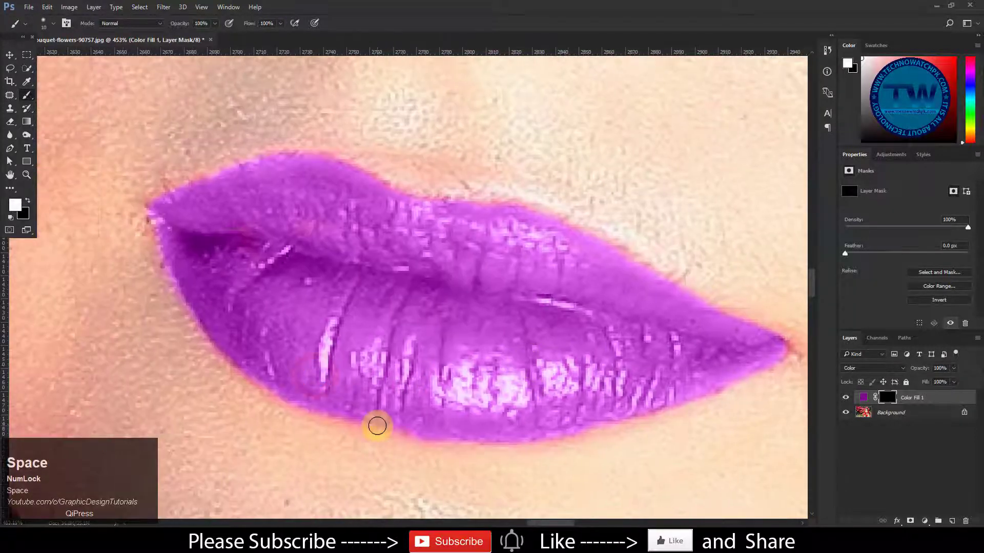
pyautogui.moveTo(419, 431)
pyautogui.mouseDown()
pyautogui.moveTo(328, 408)
pyautogui.moveTo(231, 349)
pyautogui.moveTo(236, 257)
pyautogui.moveTo(245, 219)
pyautogui.mouseUp()
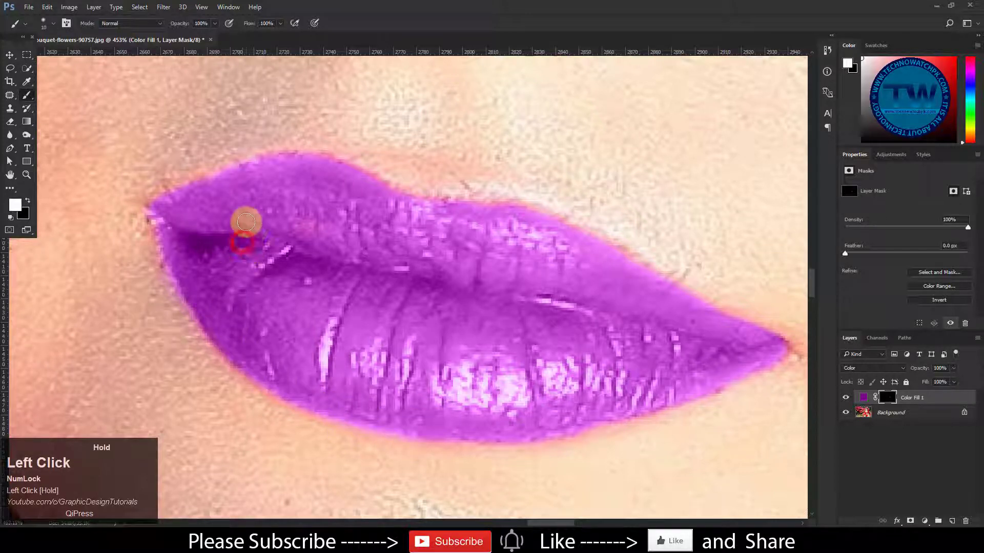
# Isolate the Color Fill 1 layer to paint its faint mask gaps solid, and restore the Background layer's visibility.
pyautogui.keyDown('alt'); pyautogui.click(847, 399); pyautogui.keyUp('alt')
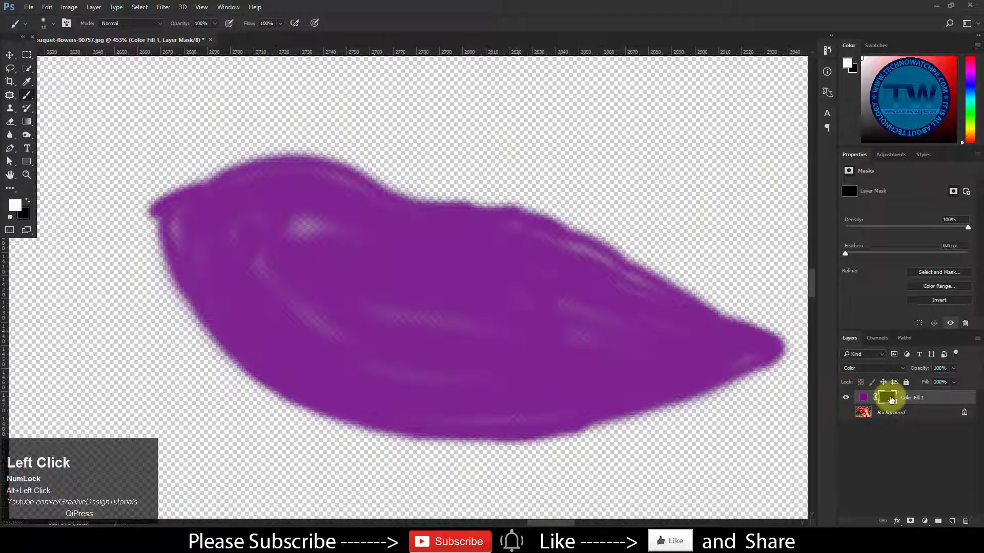
pyautogui.press(']')
pyautogui.moveTo(575, 343)
pyautogui.mouseDown()
pyautogui.moveTo(598, 328)
pyautogui.moveTo(527, 306)
pyautogui.moveTo(480, 335)
pyautogui.moveTo(391, 323)
pyautogui.moveTo(352, 308)
pyautogui.moveTo(310, 246)
pyautogui.moveTo(319, 225)
pyautogui.moveTo(315, 235)
pyautogui.moveTo(241, 227)
pyautogui.moveTo(294, 316)
pyautogui.moveTo(278, 286)
pyautogui.moveTo(344, 343)
pyautogui.moveTo(472, 383)
pyautogui.moveTo(352, 369)
pyautogui.moveTo(552, 408)
pyautogui.moveTo(443, 409)
pyautogui.moveTo(503, 328)
pyautogui.moveTo(565, 314)
pyautogui.moveTo(543, 295)
pyautogui.moveTo(671, 340)
pyautogui.moveTo(752, 353)
pyautogui.moveTo(704, 367)
pyautogui.moveTo(598, 335)
pyautogui.moveTo(615, 310)
pyautogui.moveTo(650, 298)
pyautogui.moveTo(619, 296)
pyautogui.moveTo(656, 298)
pyautogui.moveTo(510, 227)
pyautogui.moveTo(644, 288)
pyautogui.mouseUp()
pyautogui.press('[')
pyautogui.press('[')
pyautogui.press('[')
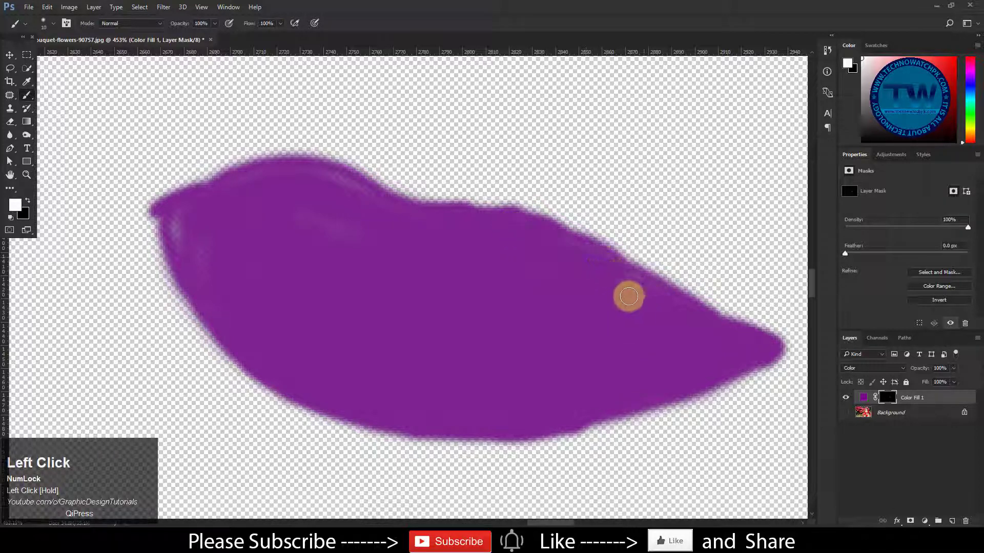
pyautogui.moveTo(361, 234)
pyautogui.mouseDown()
pyautogui.moveTo(287, 216)
pyautogui.moveTo(240, 248)
pyautogui.moveTo(206, 248)
pyautogui.mouseUp()
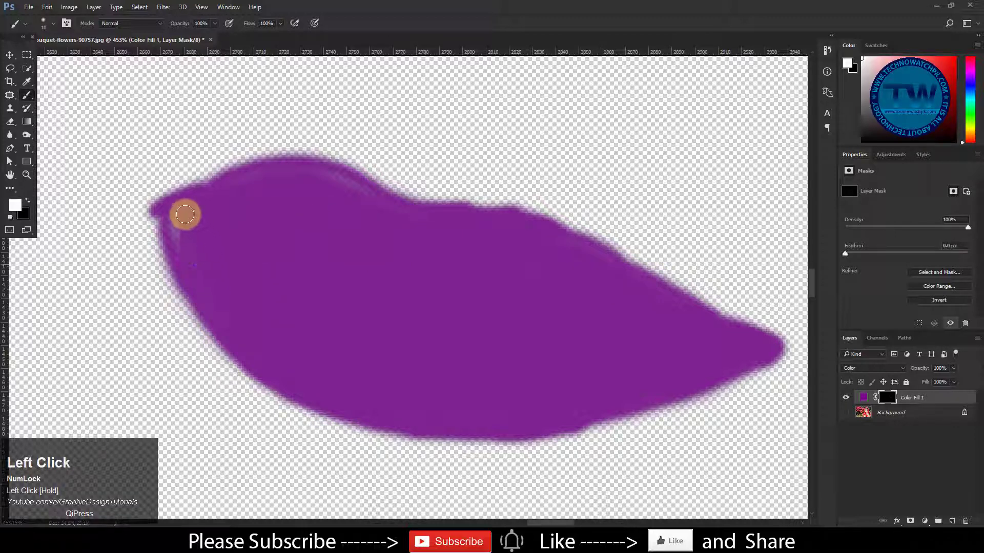
pyautogui.moveTo(178, 238)
pyautogui.mouseDown()
pyautogui.moveTo(195, 268)
pyautogui.moveTo(356, 199)
pyautogui.moveTo(414, 219)
pyautogui.moveTo(360, 195)
pyautogui.mouseUp()
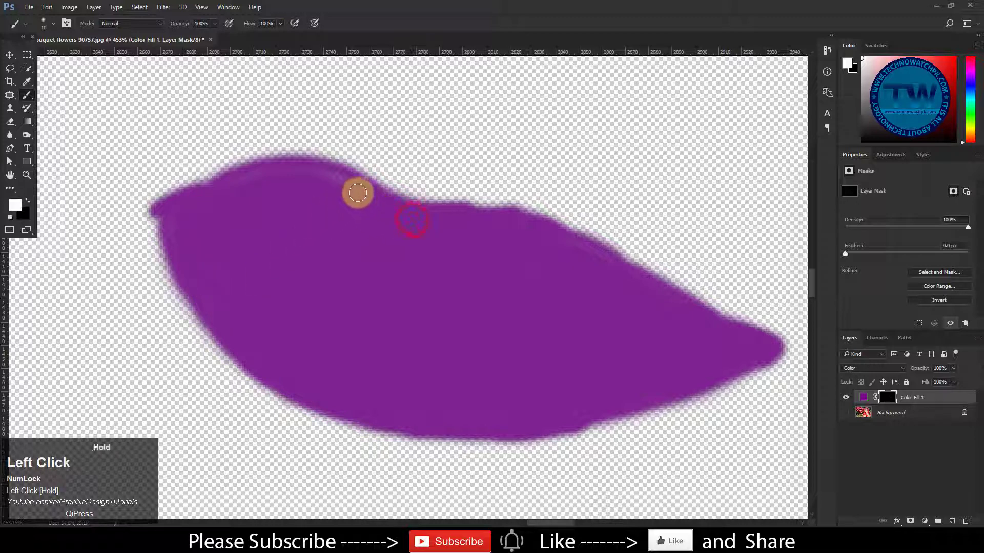
pyautogui.moveTo(310, 174)
pyautogui.mouseDown()
pyautogui.moveTo(243, 184)
pyautogui.moveTo(185, 216)
pyautogui.moveTo(176, 234)
pyautogui.moveTo(220, 311)
pyautogui.moveTo(367, 389)
pyautogui.moveTo(527, 417)
pyautogui.moveTo(460, 415)
pyautogui.moveTo(392, 394)
pyautogui.moveTo(635, 287)
pyautogui.moveTo(577, 249)
pyautogui.moveTo(501, 251)
pyautogui.moveTo(560, 270)
pyautogui.moveTo(478, 290)
pyautogui.moveTo(583, 327)
pyautogui.moveTo(498, 373)
pyautogui.moveTo(508, 349)
pyautogui.moveTo(209, 198)
pyautogui.moveTo(302, 313)
pyautogui.moveTo(397, 385)
pyautogui.moveTo(468, 418)
pyautogui.moveTo(368, 391)
pyautogui.mouseUp()
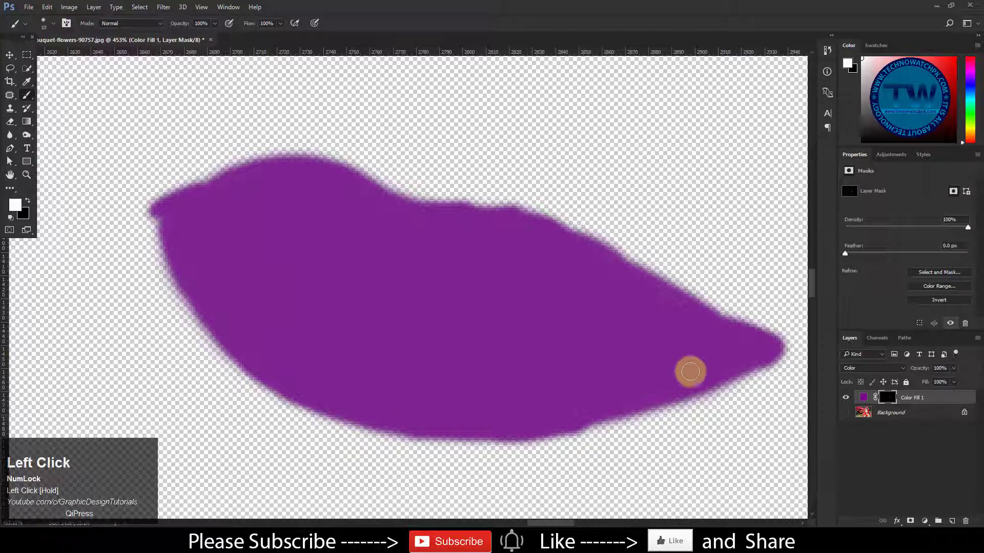
pyautogui.click(845, 413)
# Refine the purple mask edge along the upper lip's peak and central dip with the white brush.
pyautogui.moveTo(517, 358)
pyautogui.mouseDown()
pyautogui.moveTo(461, 345)
pyautogui.moveTo(487, 369)
pyautogui.mouseUp()
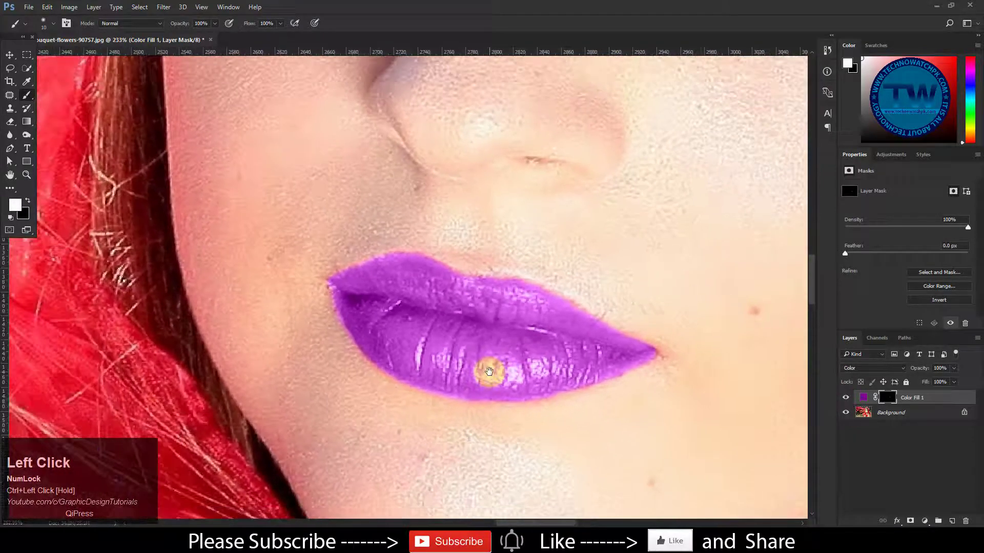
pyautogui.moveTo(428, 285)
pyautogui.mouseDown()
pyautogui.moveTo(463, 308)
pyautogui.moveTo(460, 274)
pyautogui.moveTo(468, 286)
pyautogui.moveTo(477, 261)
pyautogui.moveTo(432, 242)
pyautogui.mouseUp()
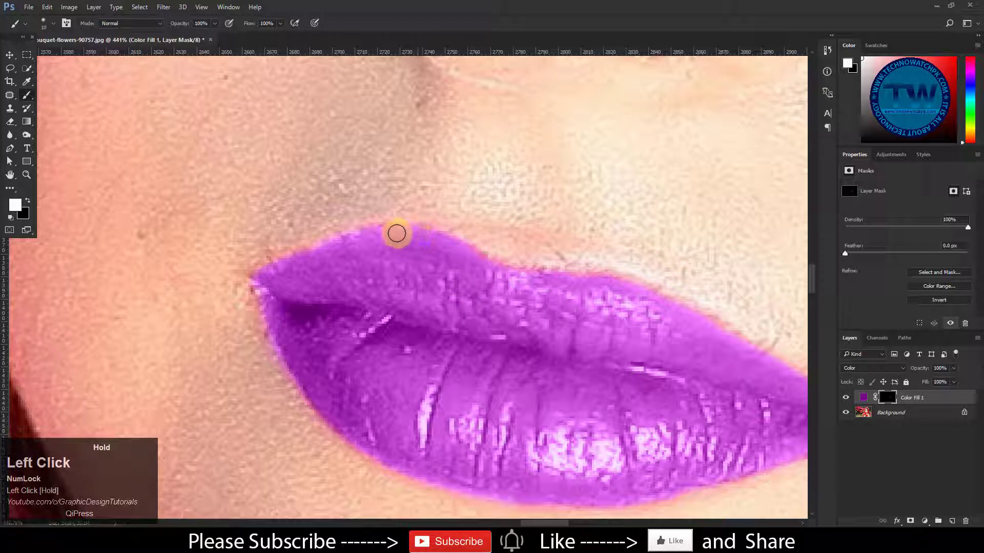
pyautogui.moveTo(362, 240)
pyautogui.mouseDown()
pyautogui.moveTo(455, 279)
pyautogui.moveTo(492, 272)
pyautogui.moveTo(429, 236)
pyautogui.moveTo(575, 294)
pyautogui.moveTo(560, 282)
pyautogui.moveTo(591, 280)
pyautogui.mouseUp()
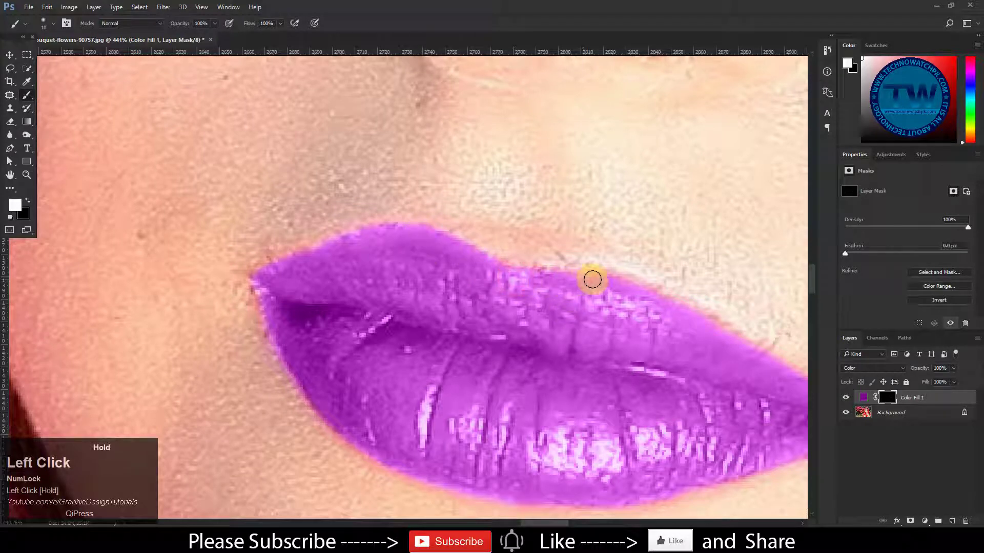
pyautogui.moveTo(611, 350); pyautogui.dragTo(588, 349)
pyautogui.moveTo(686, 367)
pyautogui.mouseDown()
pyautogui.moveTo(479, 334)
pyautogui.moveTo(512, 345)
pyautogui.moveTo(549, 386)
pyautogui.moveTo(557, 366)
pyautogui.moveTo(437, 430)
pyautogui.moveTo(360, 446)
pyautogui.moveTo(292, 441)
pyautogui.moveTo(333, 451)
pyautogui.moveTo(400, 433)
pyautogui.moveTo(315, 416)
pyautogui.mouseUp()
pyautogui.moveTo(322, 415); pyautogui.dragTo(448, 413)
pyautogui.moveTo(343, 382)
pyautogui.mouseDown()
pyautogui.moveTo(395, 408)
pyautogui.moveTo(374, 383)
pyautogui.moveTo(327, 378)
pyautogui.moveTo(351, 389)
pyautogui.moveTo(324, 332)
pyautogui.moveTo(331, 345)
pyautogui.mouseUp()
# Touch up the mask with white around the left mouth corner and the adjoining upper lip edge.
pyautogui.press('space')
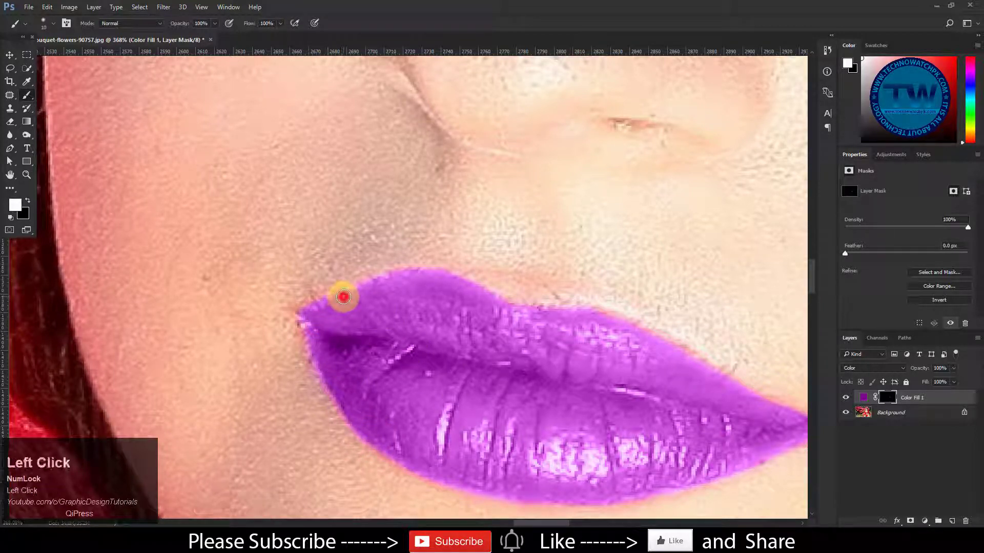
pyautogui.moveTo(344, 309)
pyautogui.mouseDown()
pyautogui.moveTo(386, 305)
pyautogui.moveTo(352, 304)
pyautogui.moveTo(403, 279)
pyautogui.mouseUp()
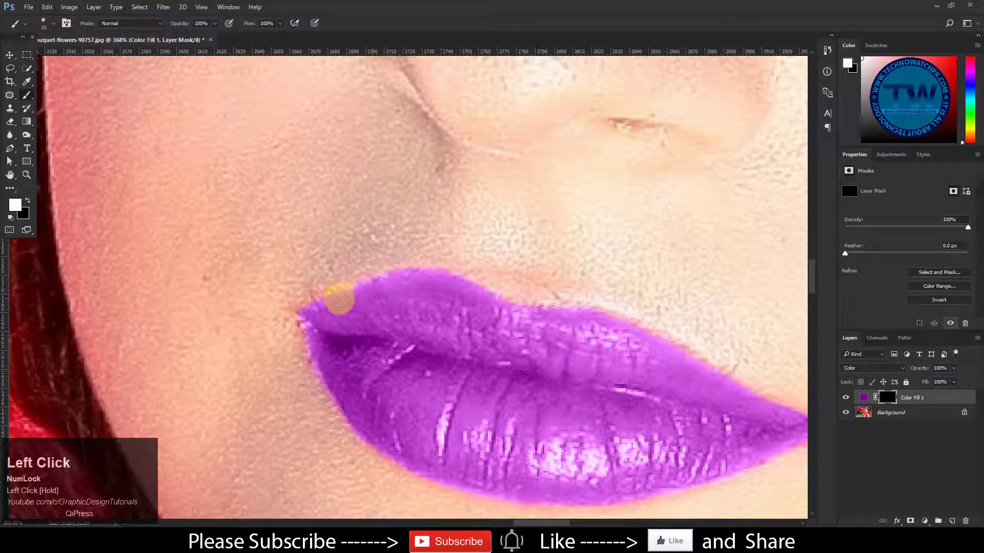
pyautogui.moveTo(316, 321)
pyautogui.mouseDown()
pyautogui.moveTo(340, 345)
pyautogui.moveTo(611, 378)
pyautogui.moveTo(676, 403)
pyautogui.mouseUp()
pyautogui.moveTo(612, 414); pyautogui.dragTo(653, 410)
pyautogui.moveTo(617, 406)
pyautogui.mouseDown()
pyautogui.moveTo(567, 411)
pyautogui.moveTo(457, 351)
pyautogui.moveTo(553, 389)
pyautogui.moveTo(497, 437)
pyautogui.moveTo(404, 435)
pyautogui.mouseUp()
pyautogui.moveTo(468, 385)
pyautogui.mouseDown()
pyautogui.moveTo(448, 382)
pyautogui.moveTo(472, 389)
pyautogui.mouseUp()
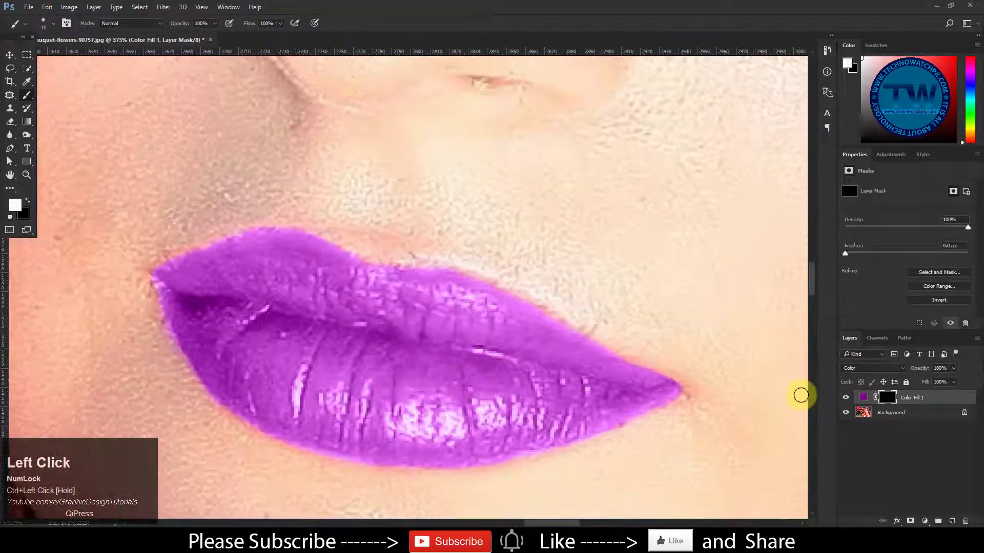
# Add a Solid Color fill layer in pink #ff00a8 above the purple lip layer.
pyautogui.click(925, 521)
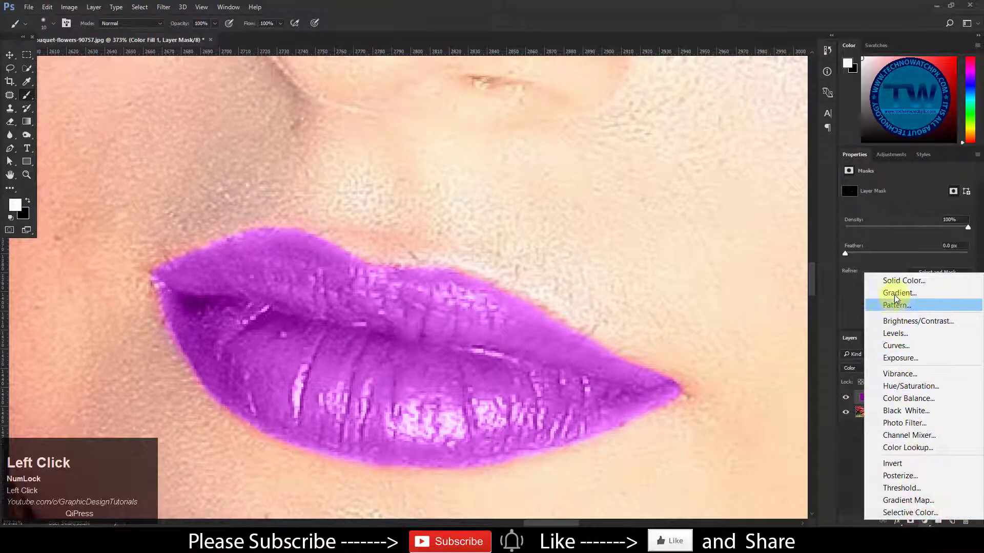
pyautogui.click(900, 281)
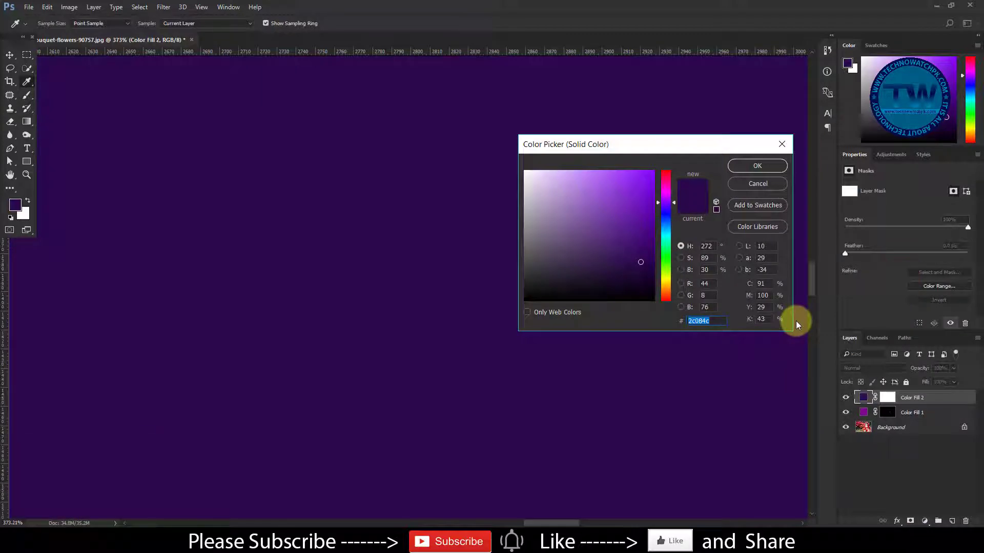
pyautogui.write('ff')
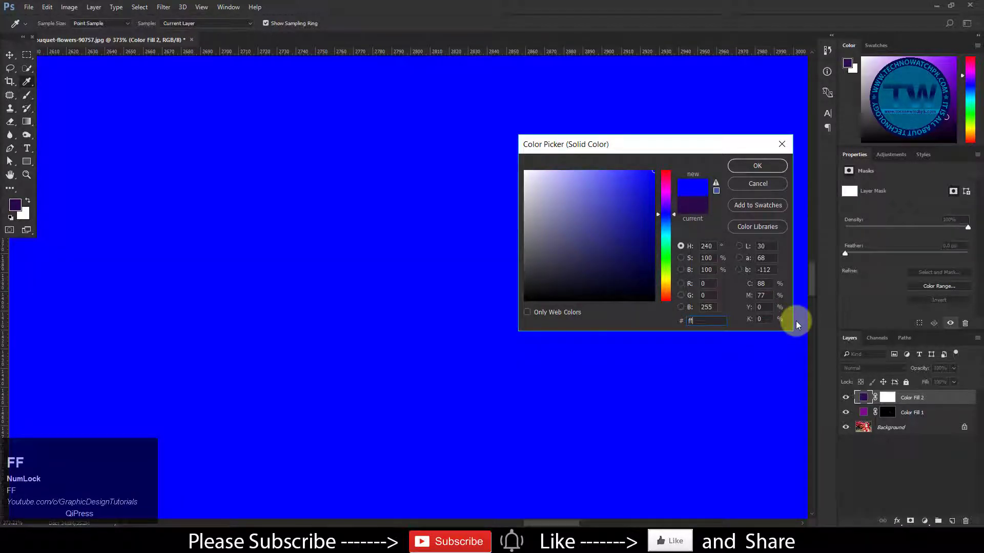
pyautogui.write('00a')
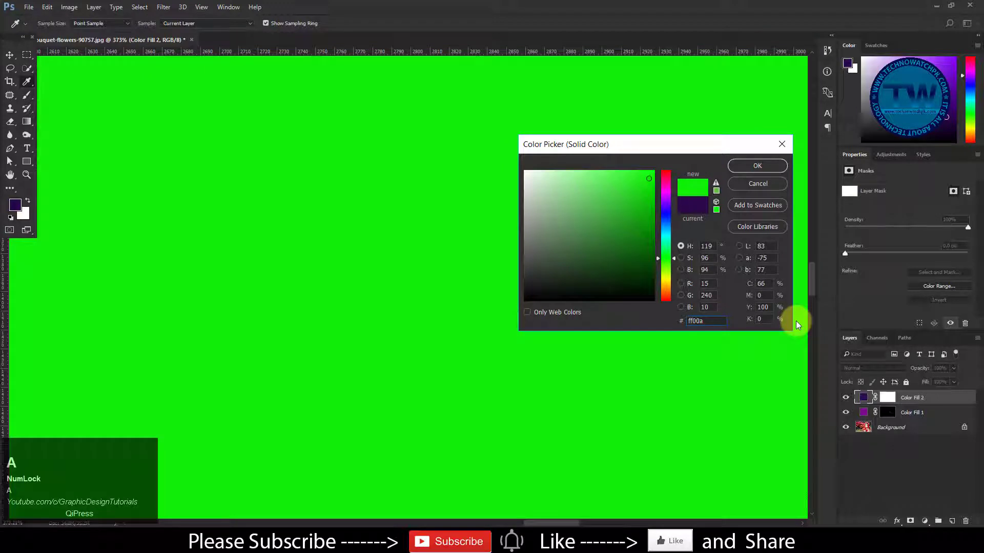
pyautogui.write('8')
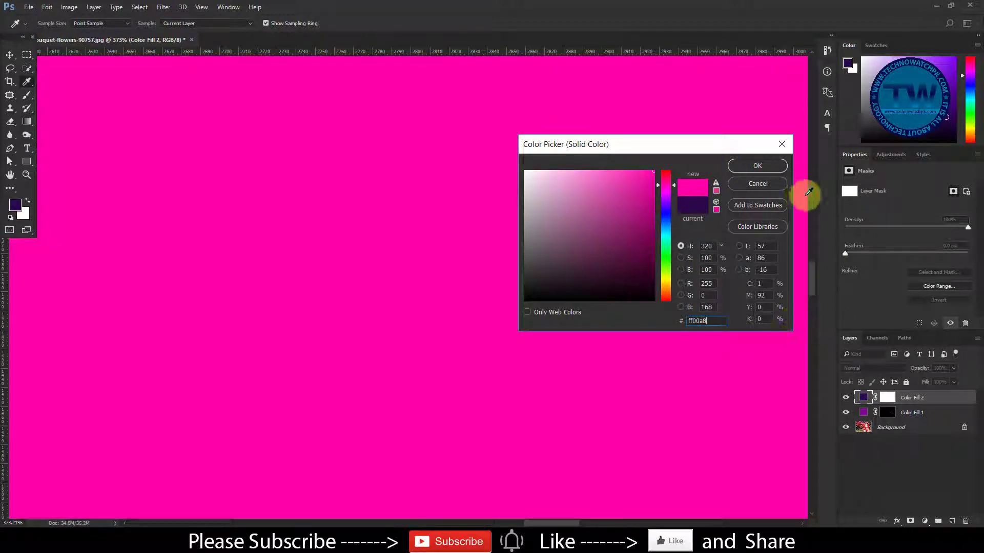
pyautogui.click(757, 165)
pyautogui.moveTo(569, 330); pyautogui.dragTo(461, 309)
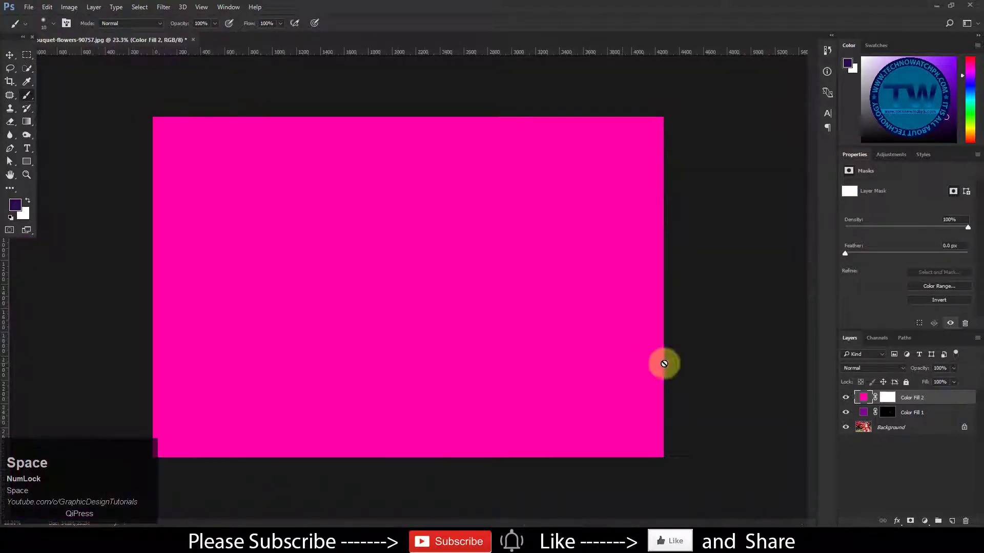